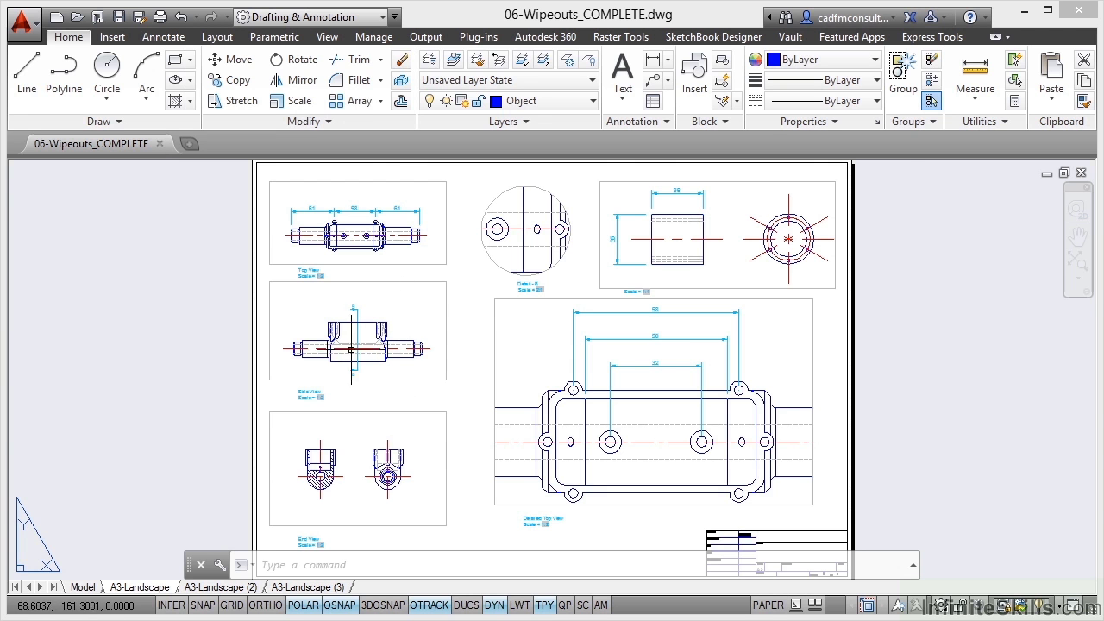
- Zoom and pan onto the 1:2 Side View viewport, select its frame to check it, then deselect
scroll(357, 348, "up", 5)
scroll(357, 349, "down", 2)
middle_click_drag(336, 320, 432, 377)
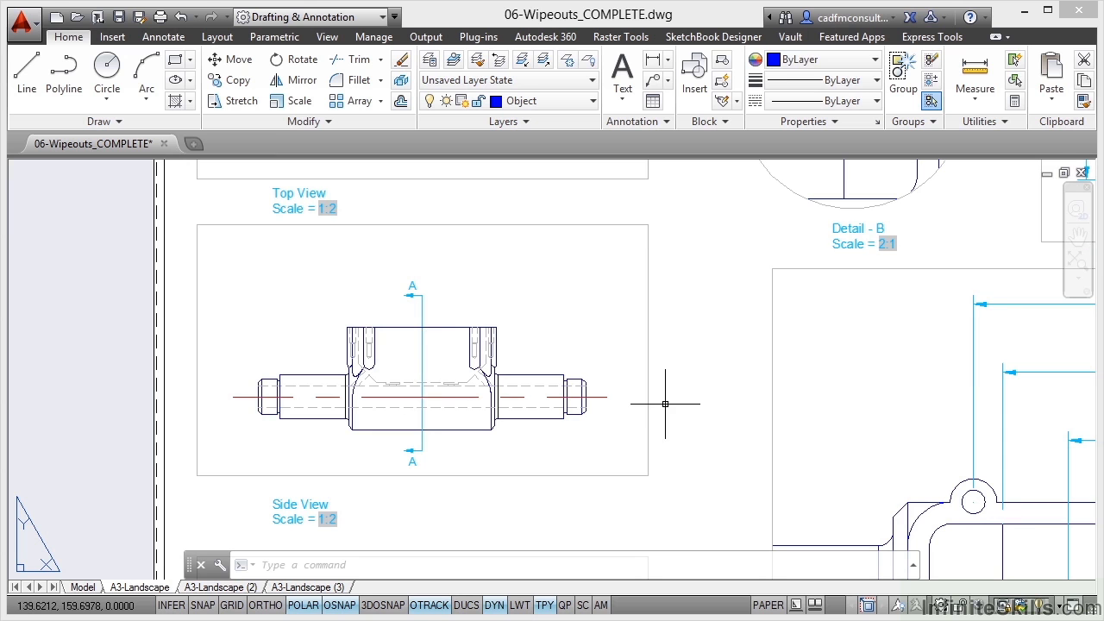
left_click(579, 225)
key("Escape")
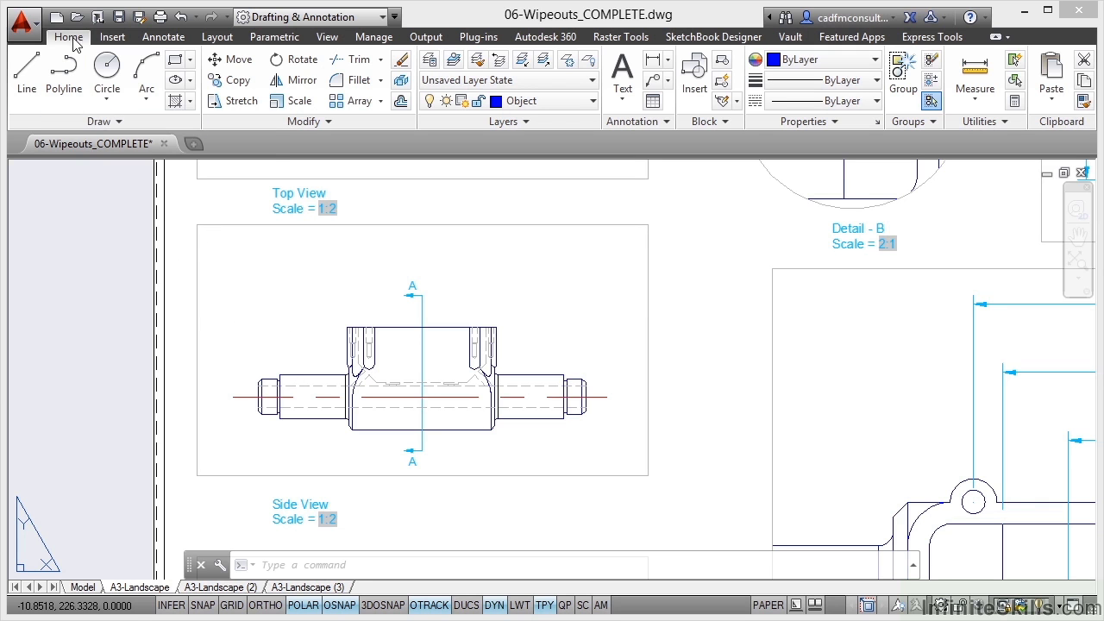
- Pin the expanded Draw panel open, then try Wipeout with its Polyline option and cancel
left_click(121, 125)
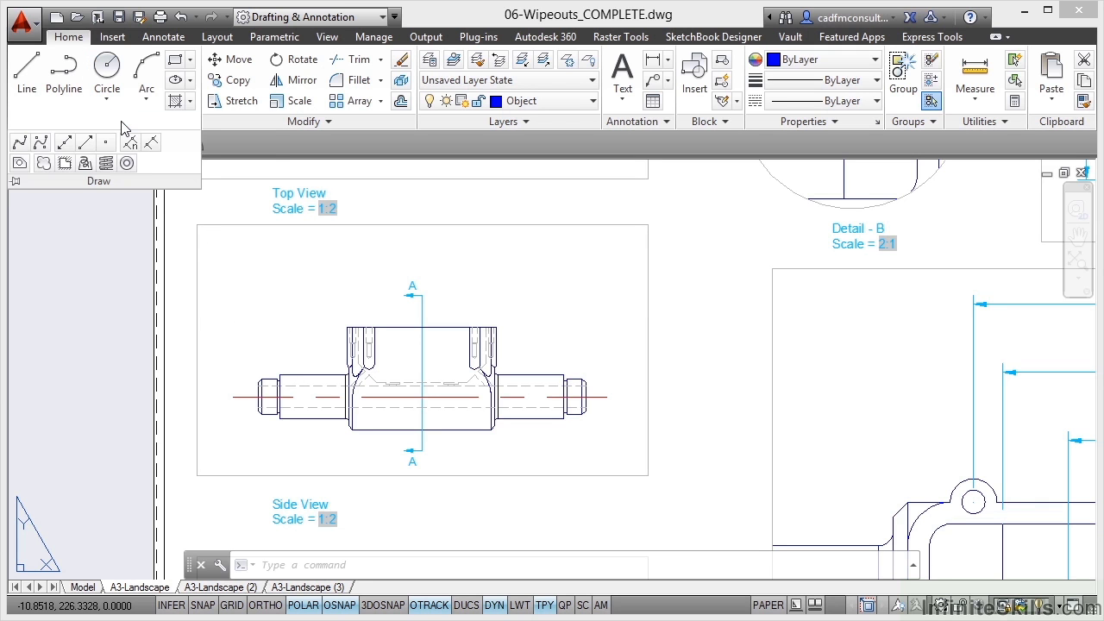
left_click(16, 182)
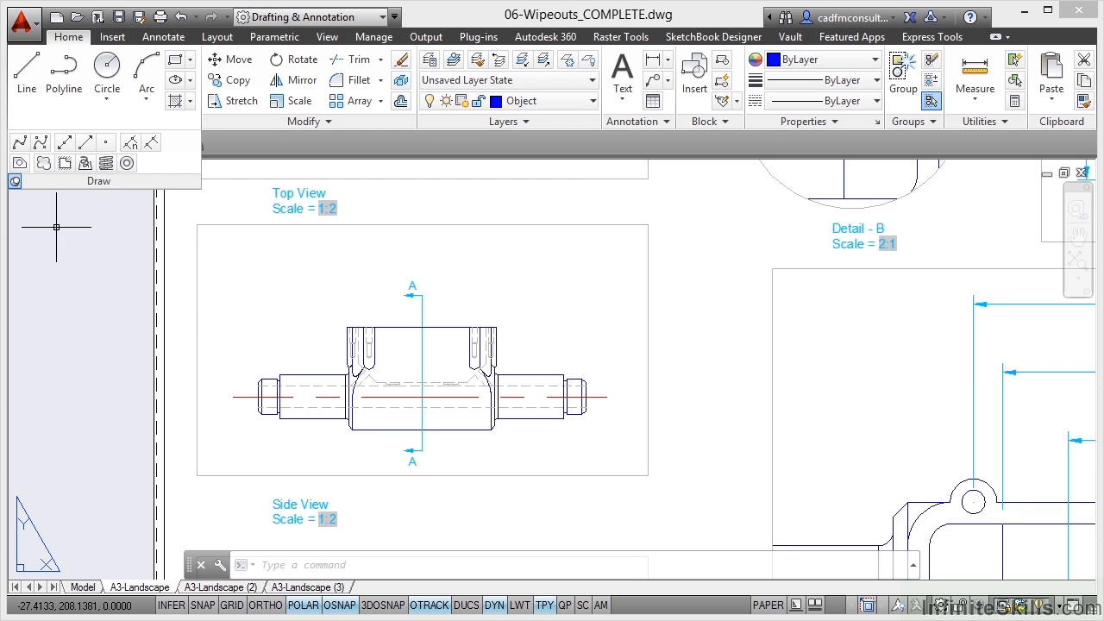
left_click(65, 163)
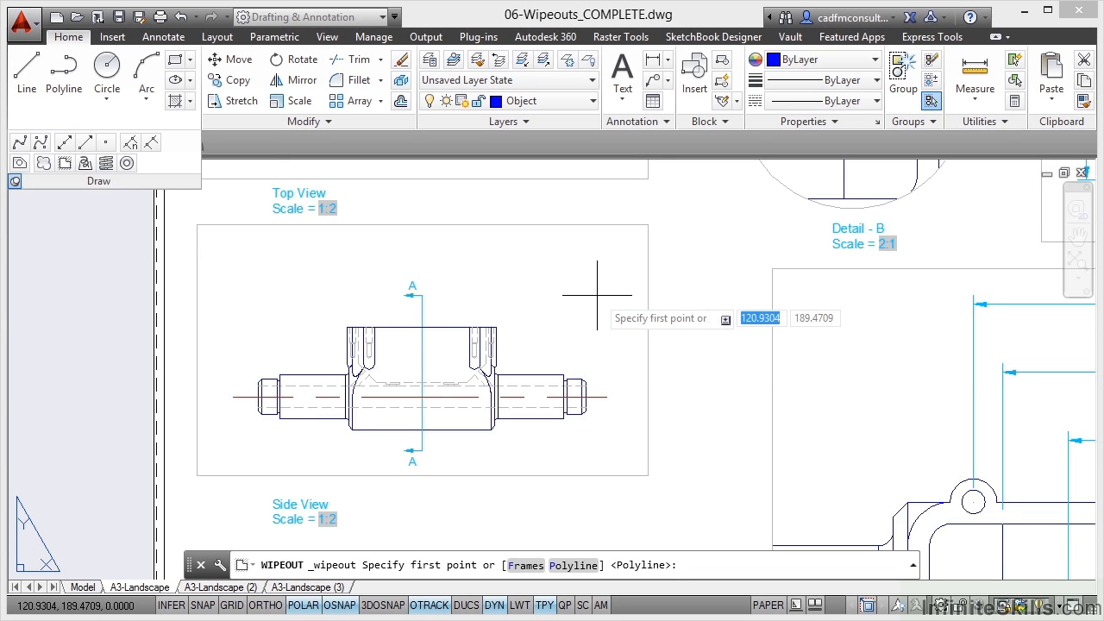
right_click(592, 278)
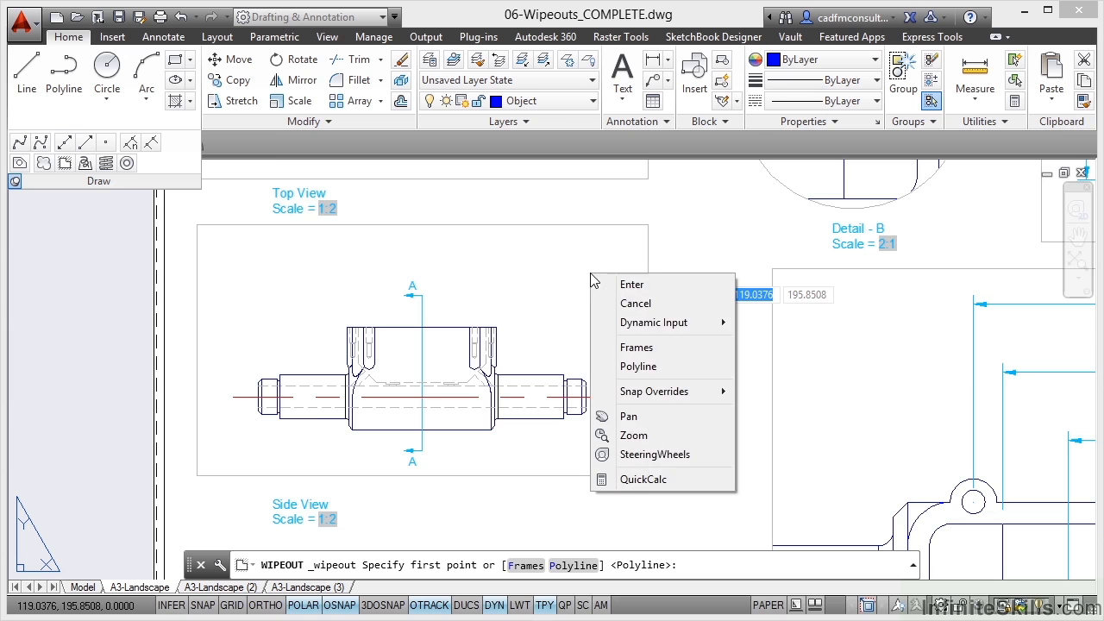
left_click(633, 365)
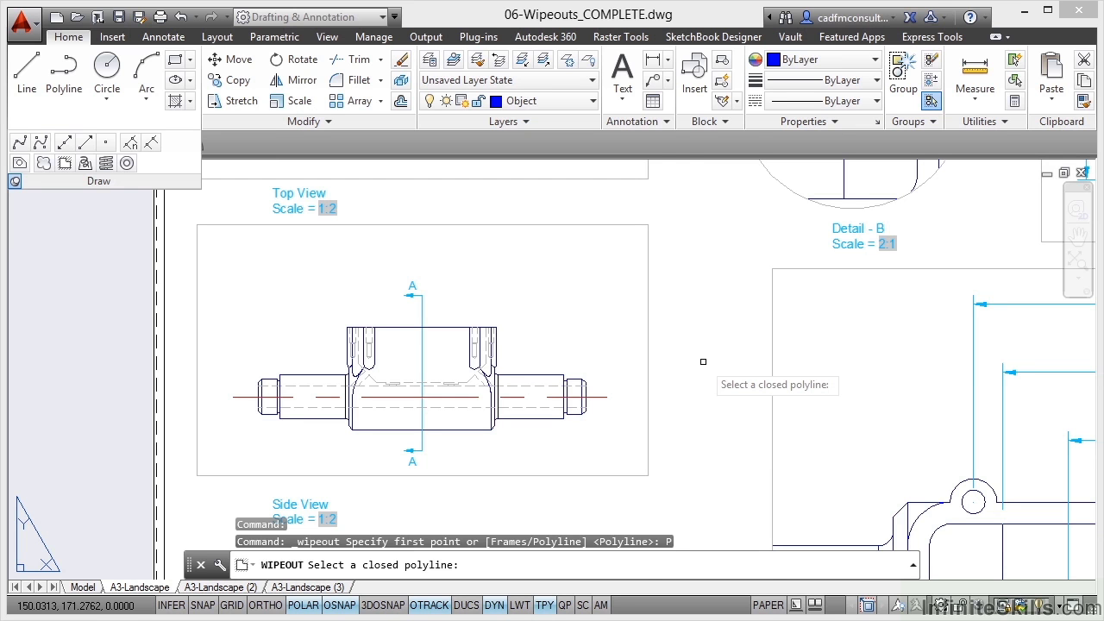
key("Escape")
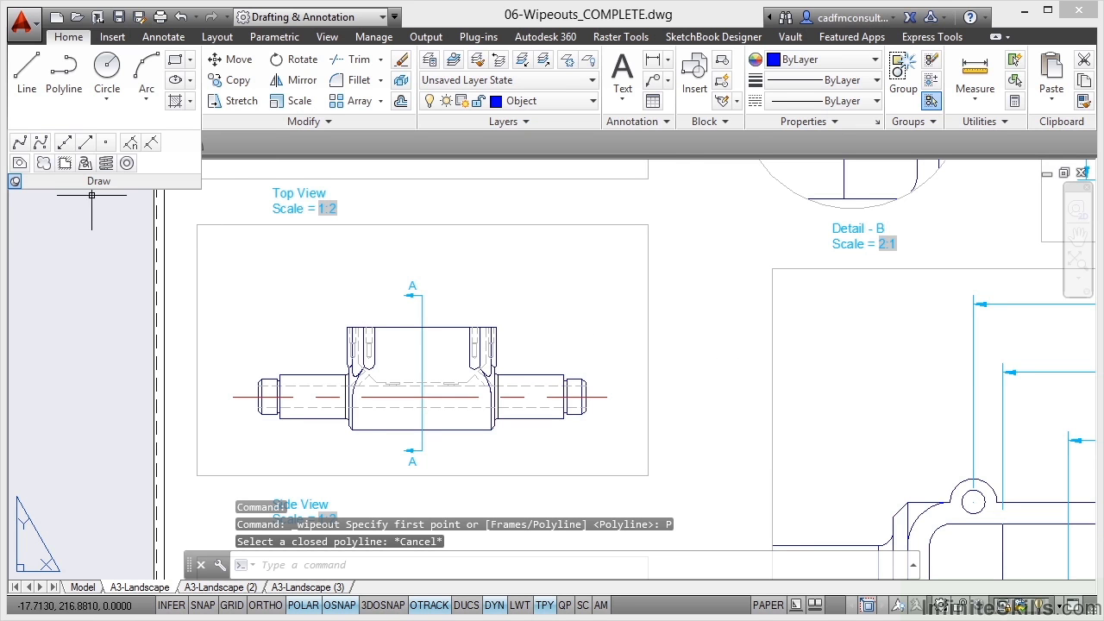
- Draw a seven-point wipeout polygon around the Side View viewport, panning to reach its lower corners
left_click(66, 164)
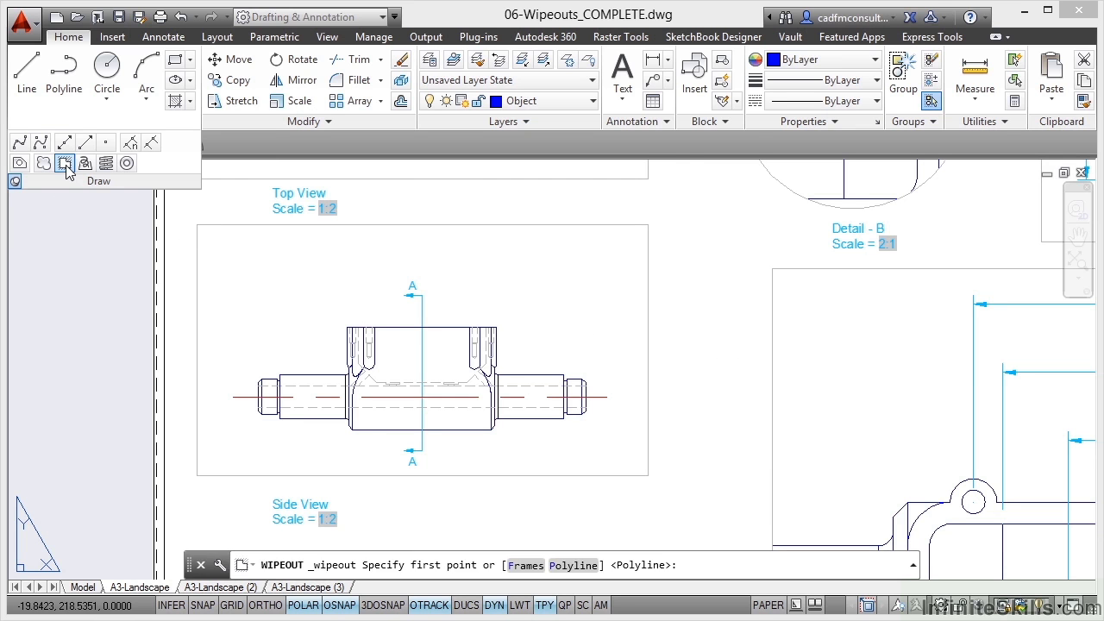
left_click(185, 224)
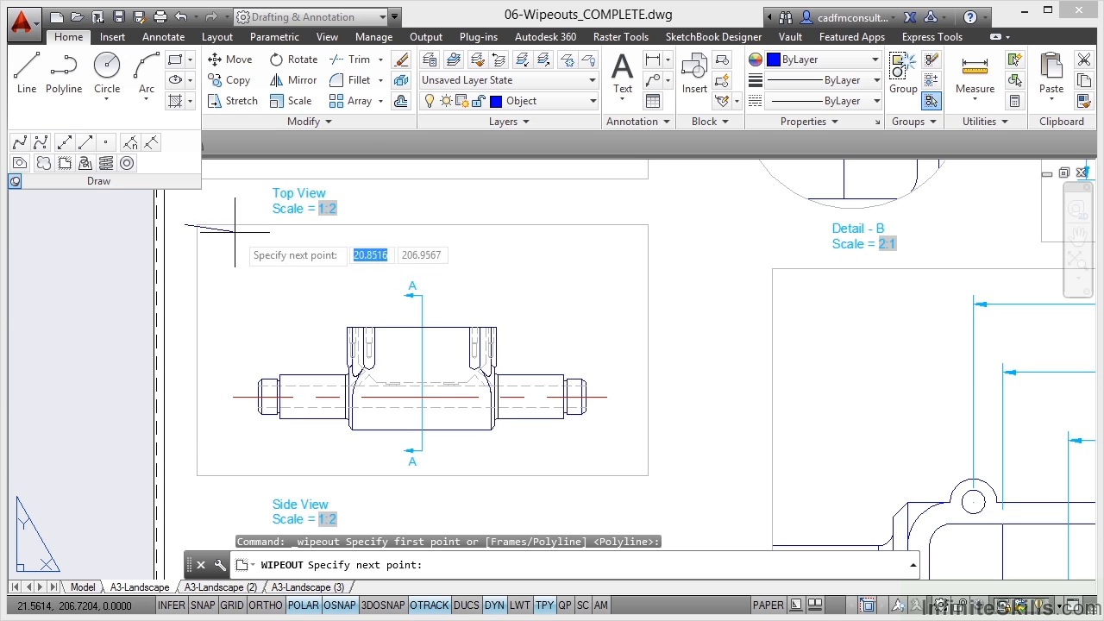
left_click(662, 224)
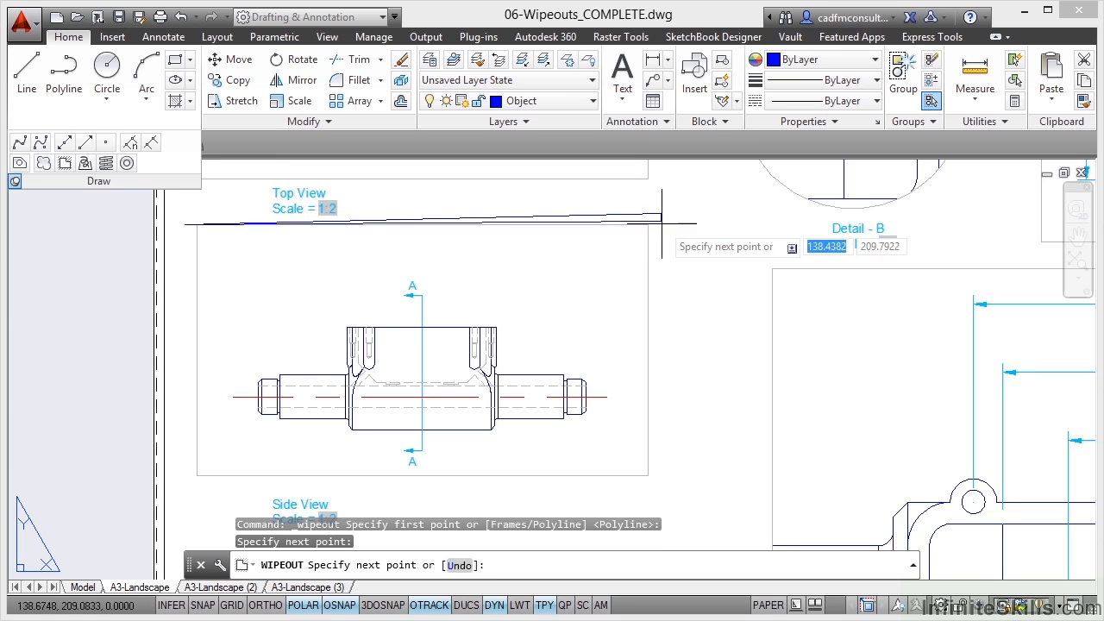
left_click(657, 482)
scroll(552, 483, "down", 2)
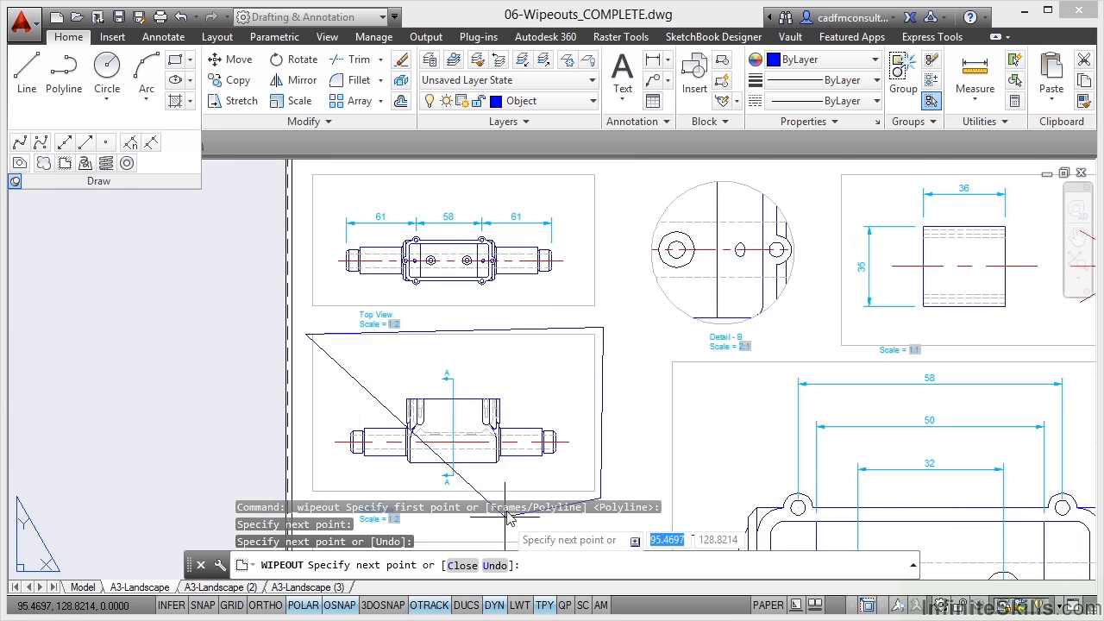
middle_click_drag(525, 484, 549, 399)
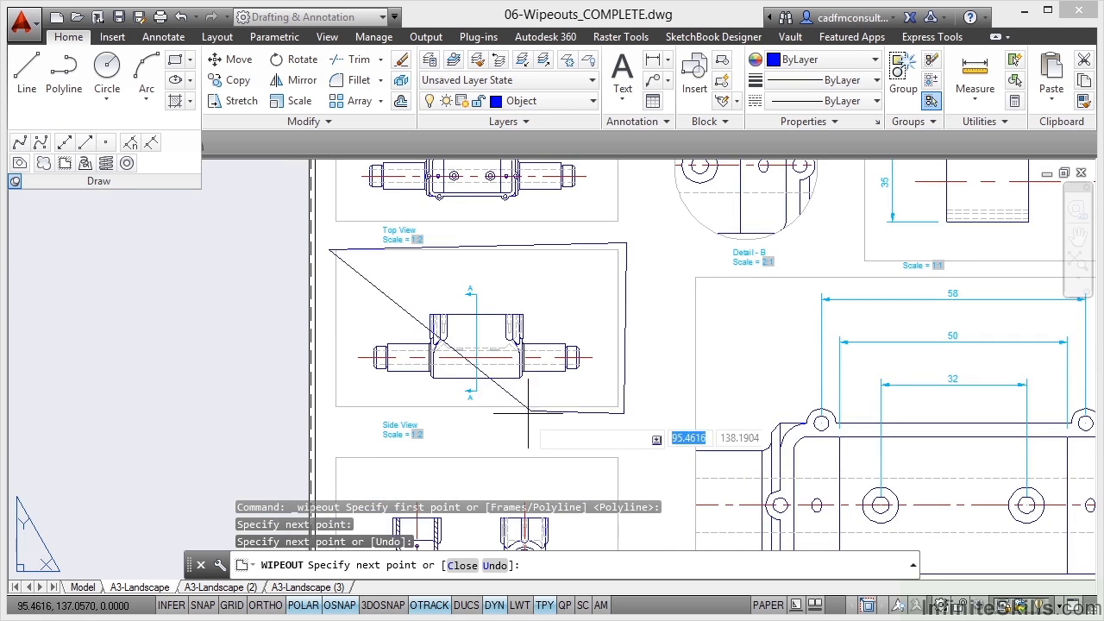
left_click(445, 426)
left_click(437, 446)
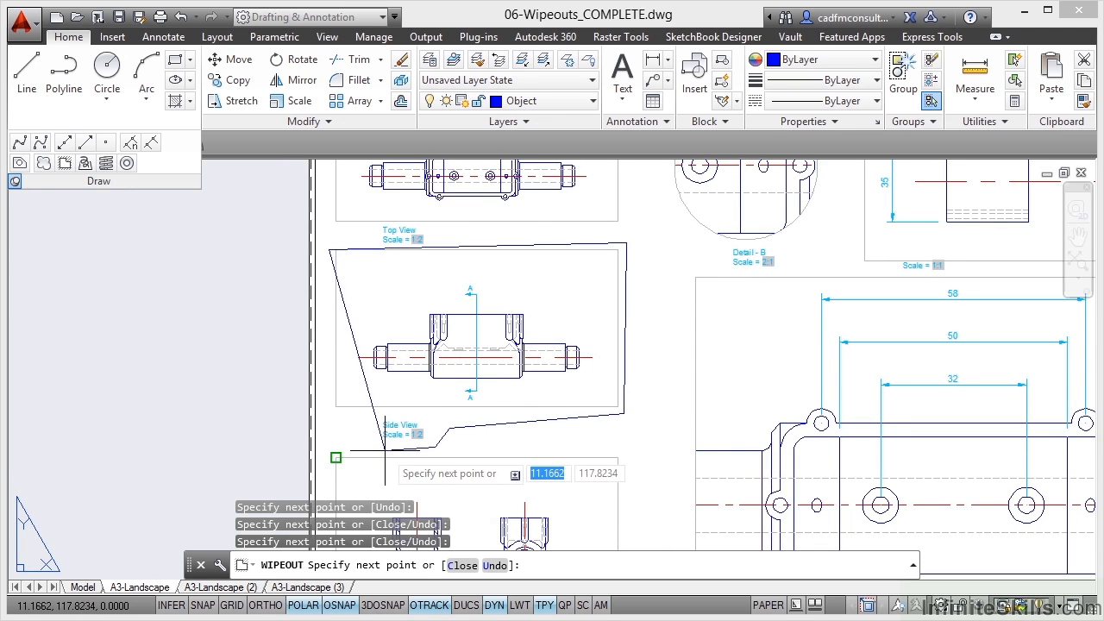
left_click(384, 446)
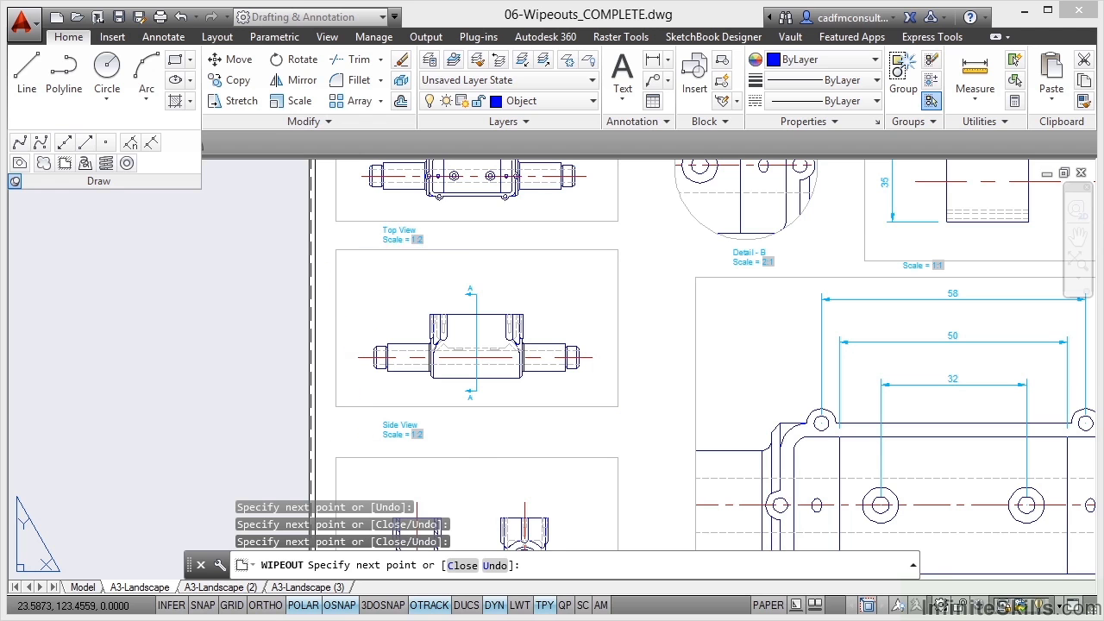
left_click(328, 444)
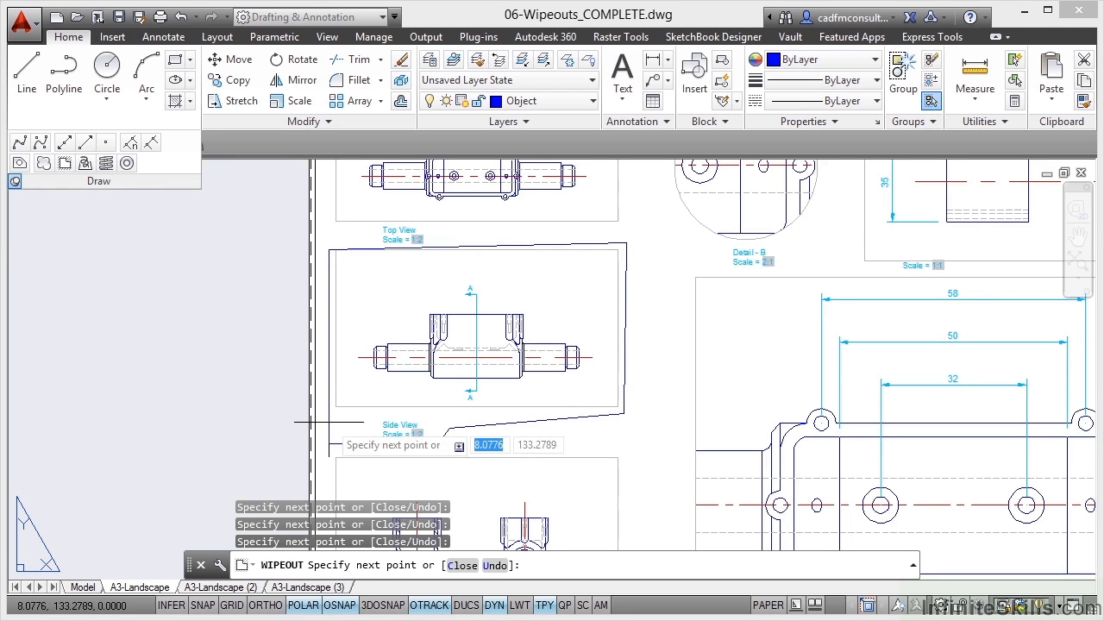
key("Return")
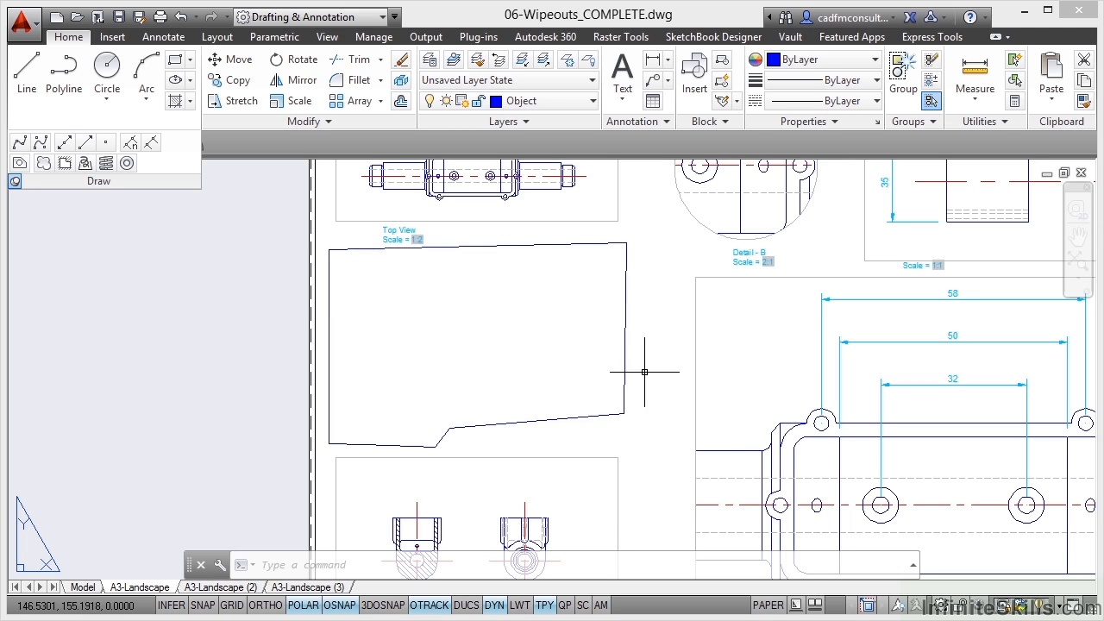
- Undo the wipeout with Ctrl+Z and pan the layout to centre the views
key("ctrl+z")
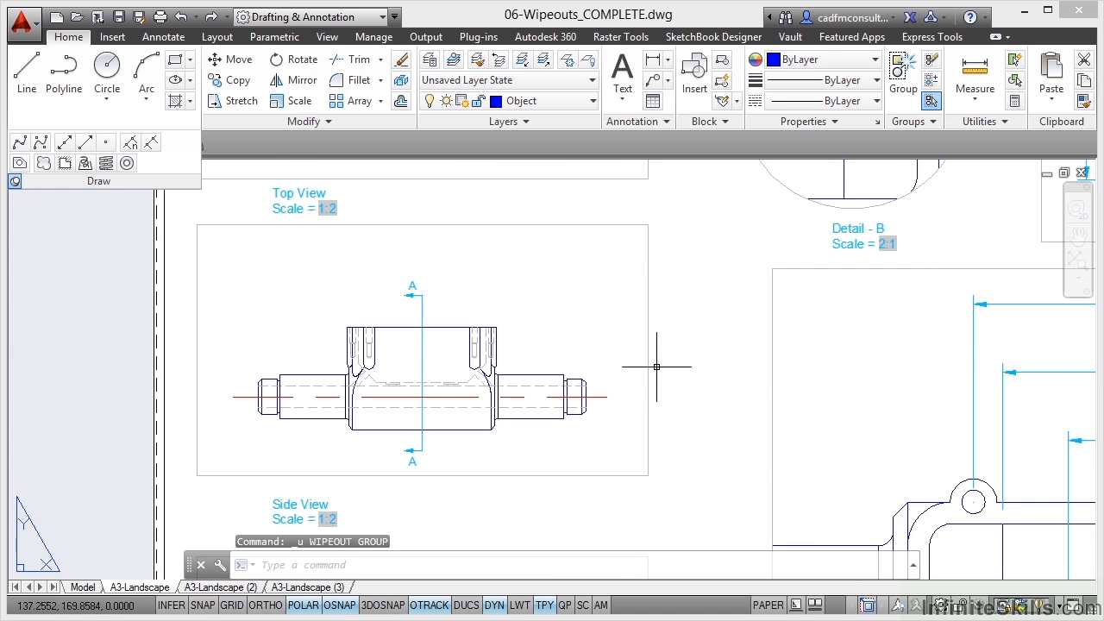
scroll(388, 322, "up", 3)
scroll(388, 325, "down", 3)
middle_click_drag(388, 323, 519, 296)
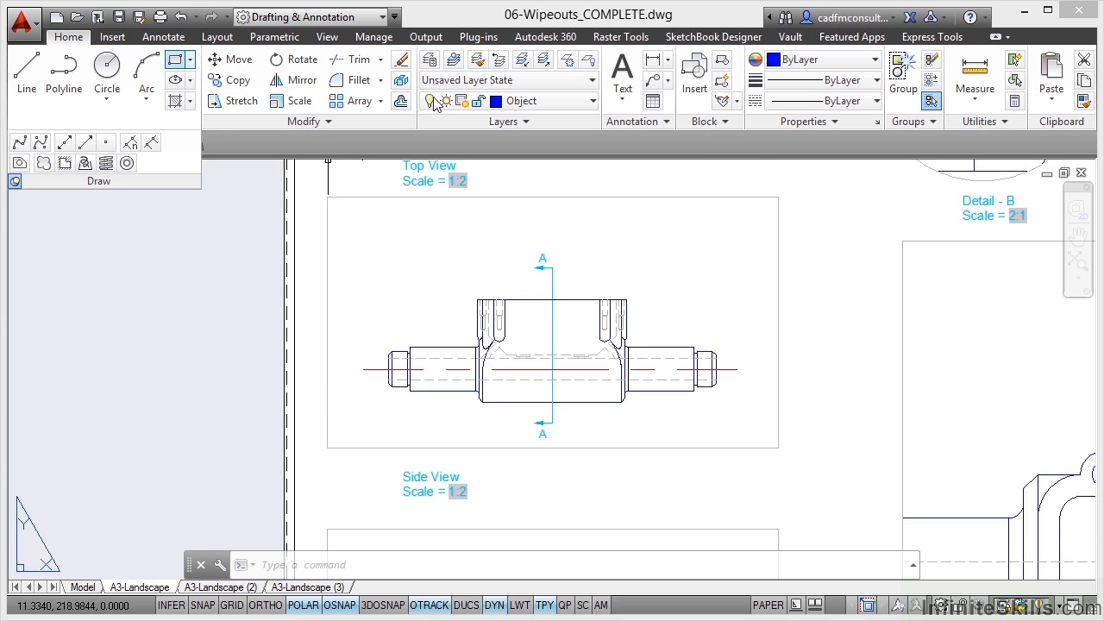
- Set layer 0 current, then draw a rectangle enclosing the Side View viewport and its label
left_click(593, 101)
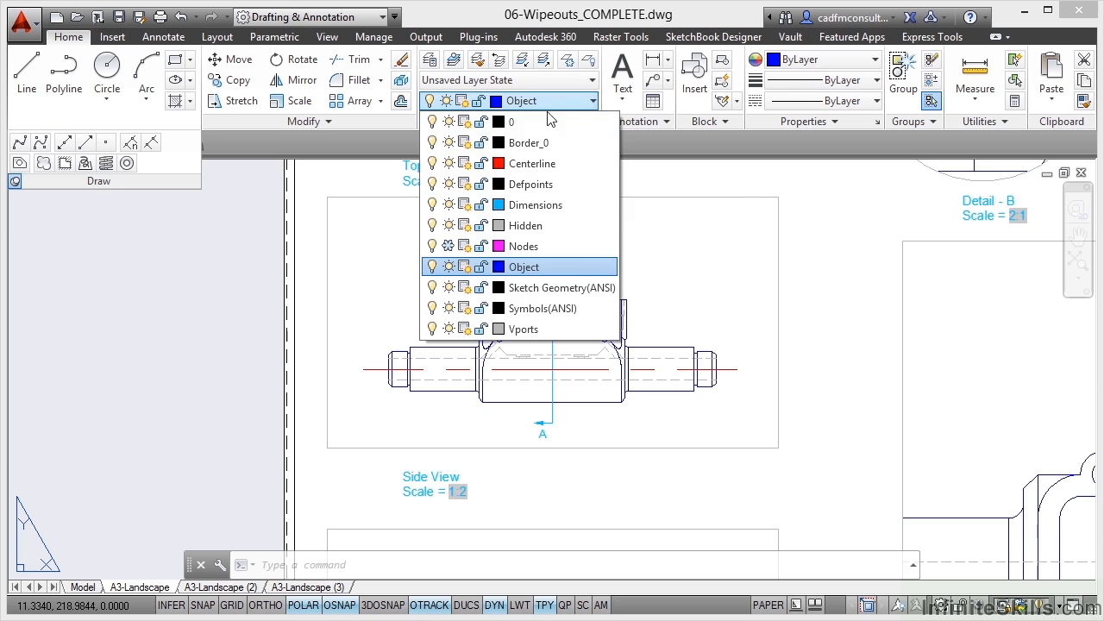
left_click(518, 123)
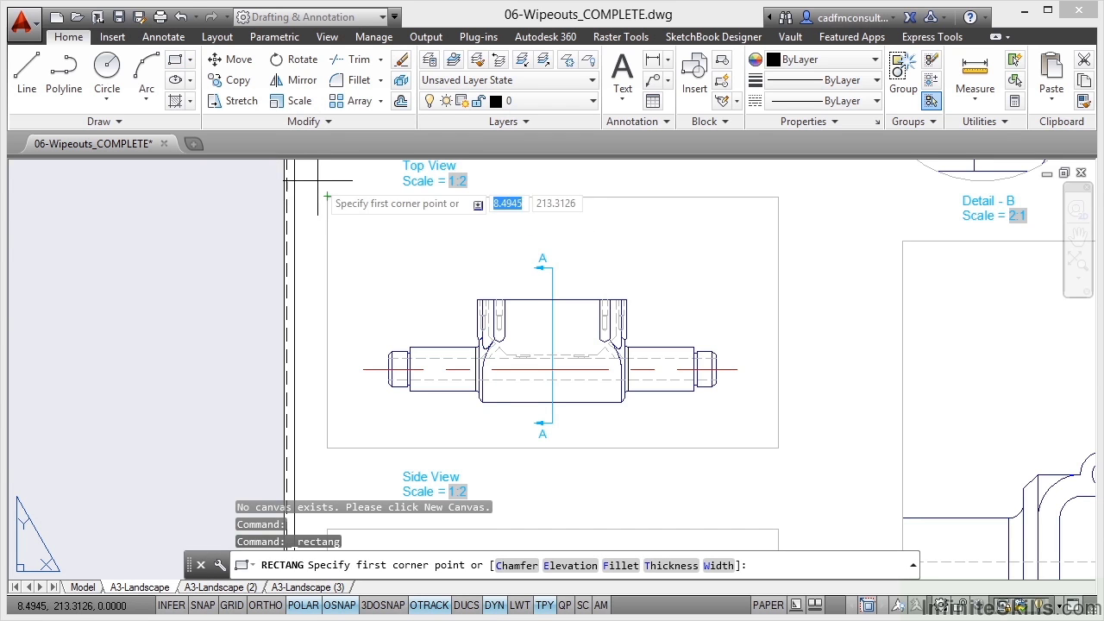
scroll(318, 198, "up", 4)
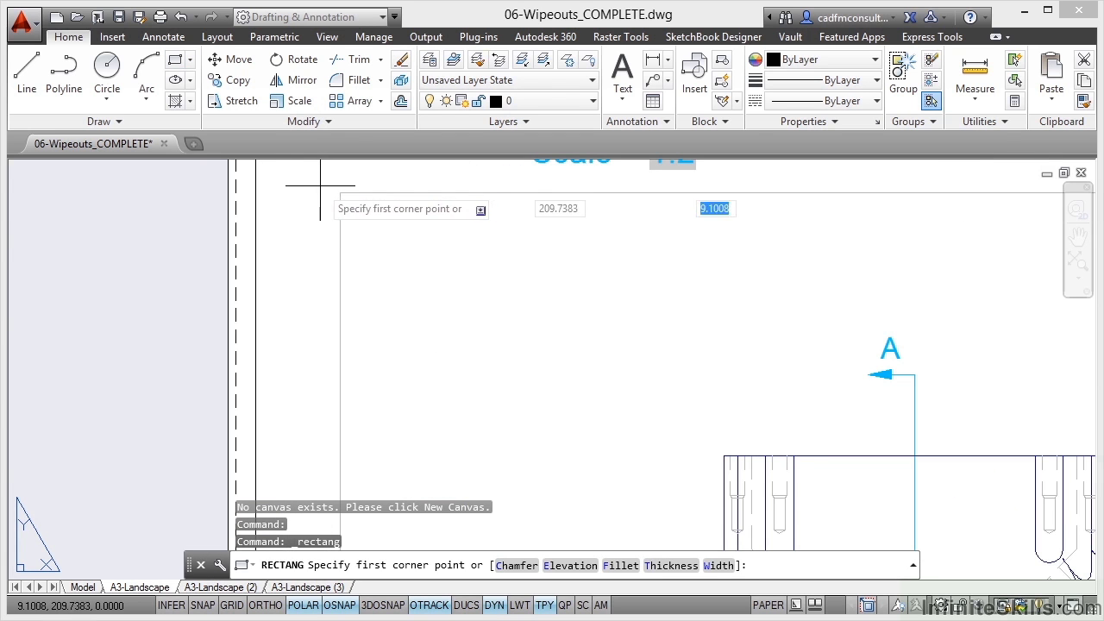
left_click(320, 185)
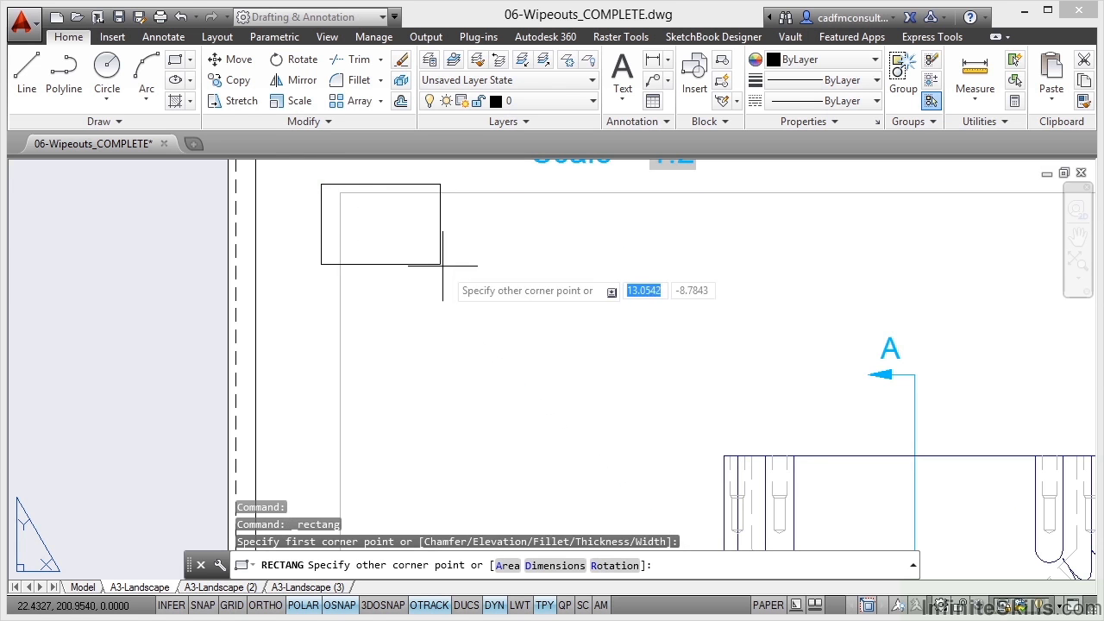
scroll(447, 271, "down", 3)
scroll(560, 379, "down", 2)
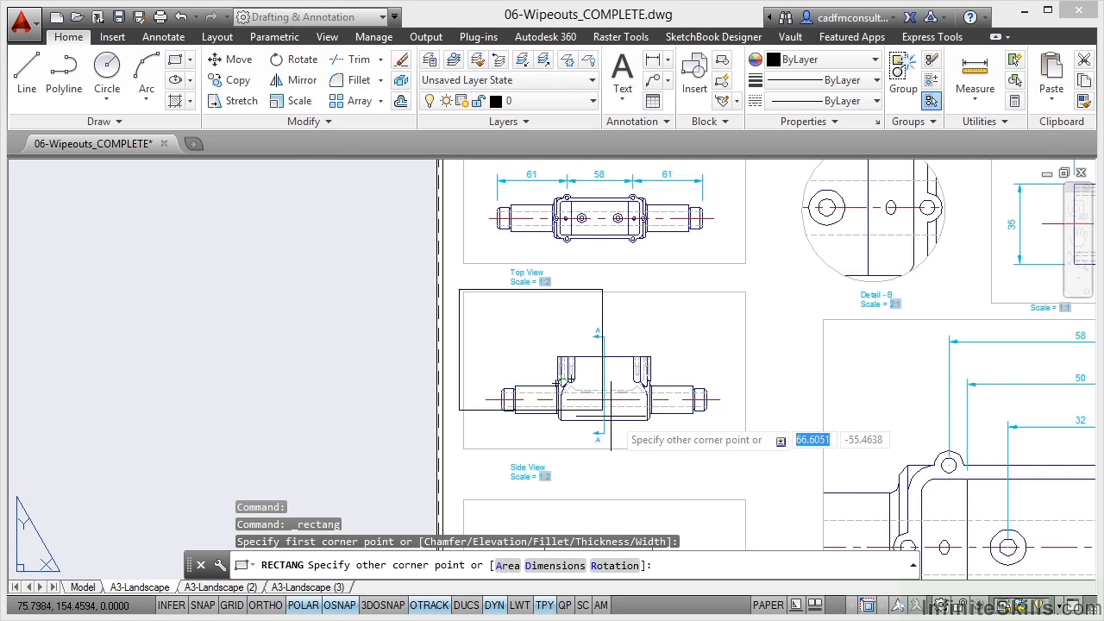
left_click(759, 483)
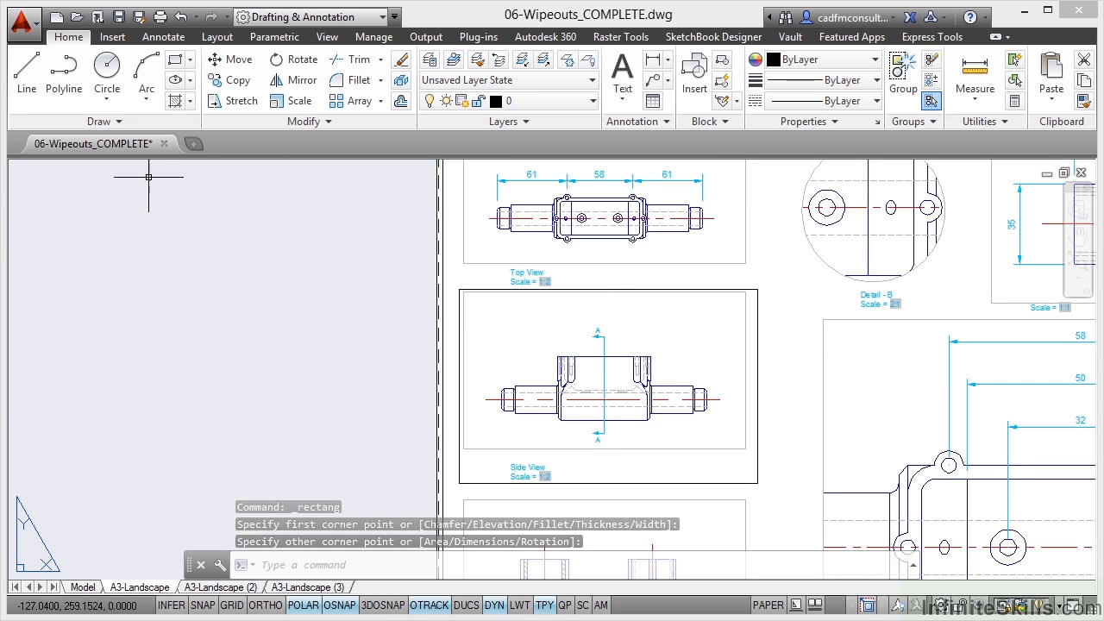
- Convert the rectangle into a wipeout using the Polyline option, answering Yes to erase the polyline
left_click(118, 121)
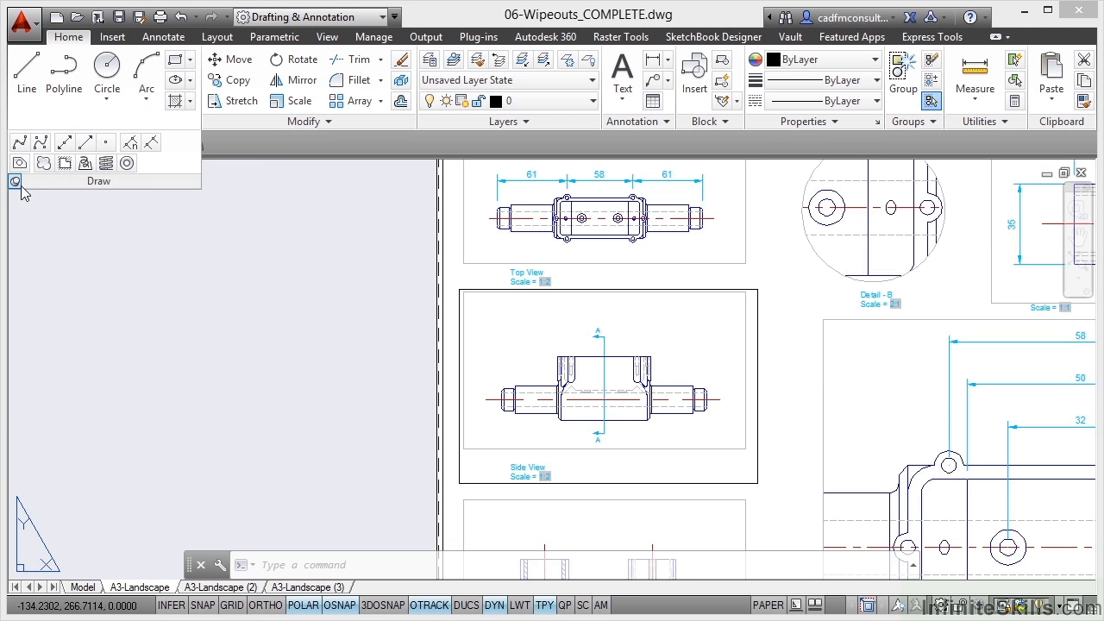
left_click(66, 164)
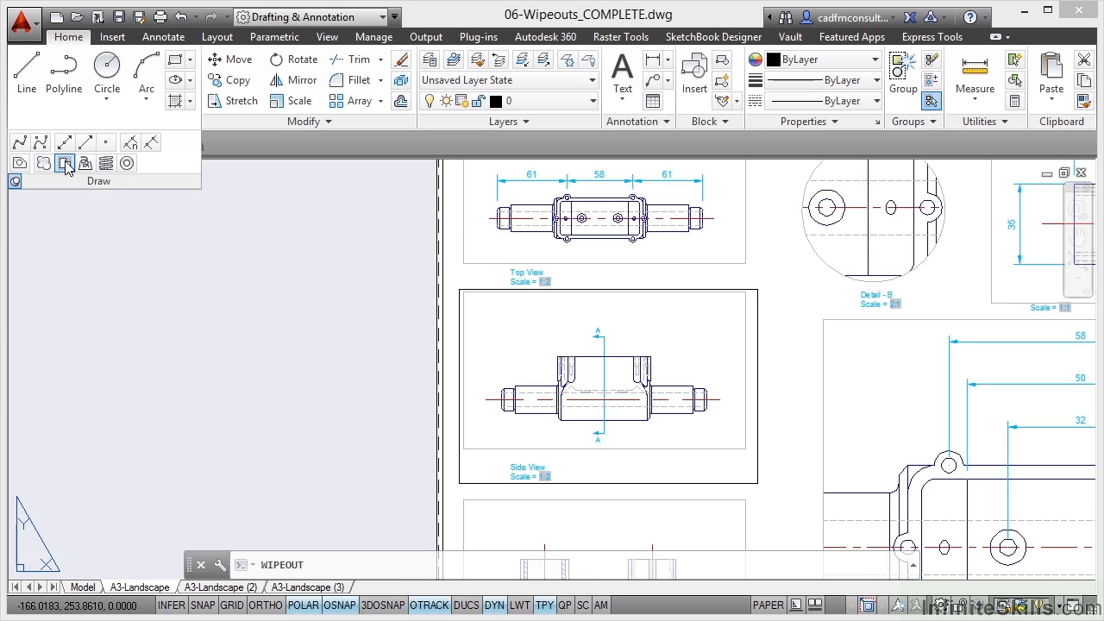
right_click(795, 273)
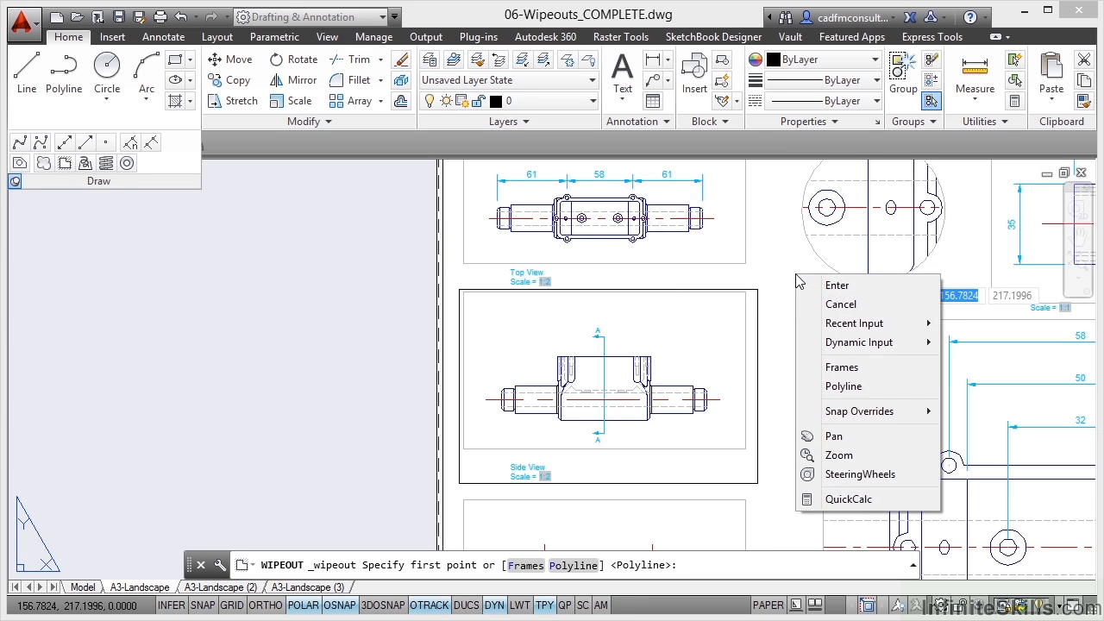
left_click(843, 385)
left_click(757, 342)
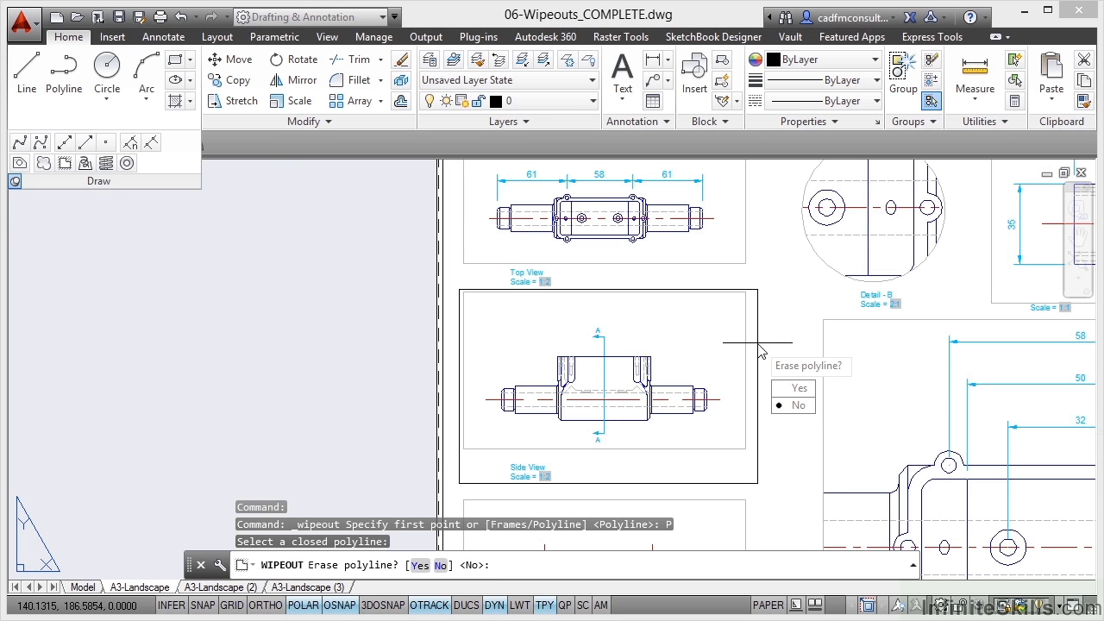
left_click(791, 394)
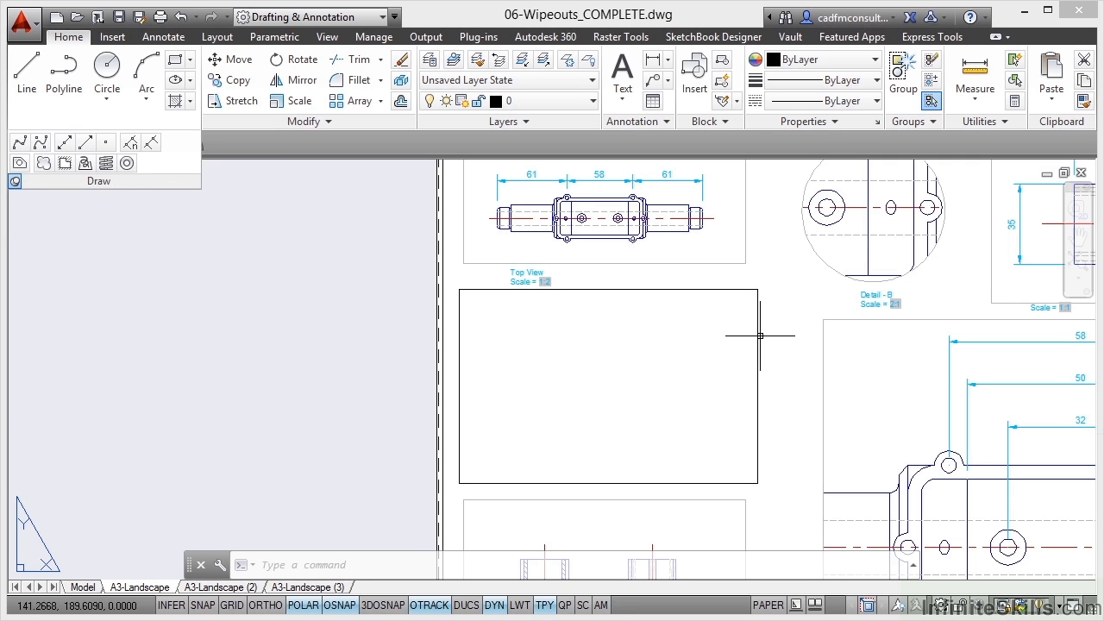
- Select the wipeout covering the Side View viewport and delete it
left_click(758, 337)
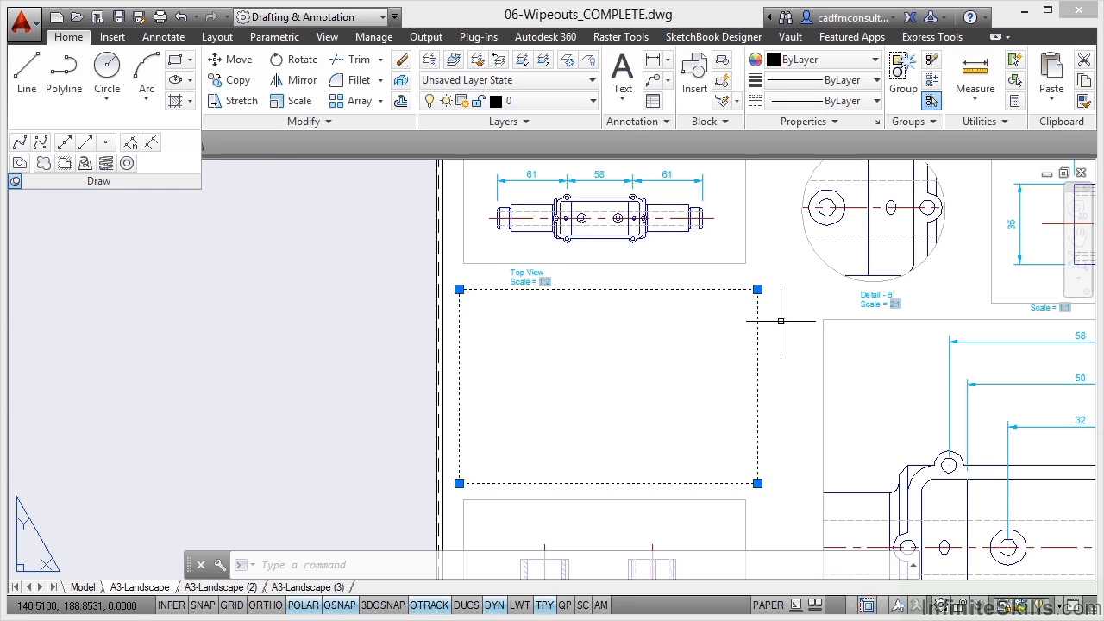
key("Delete")
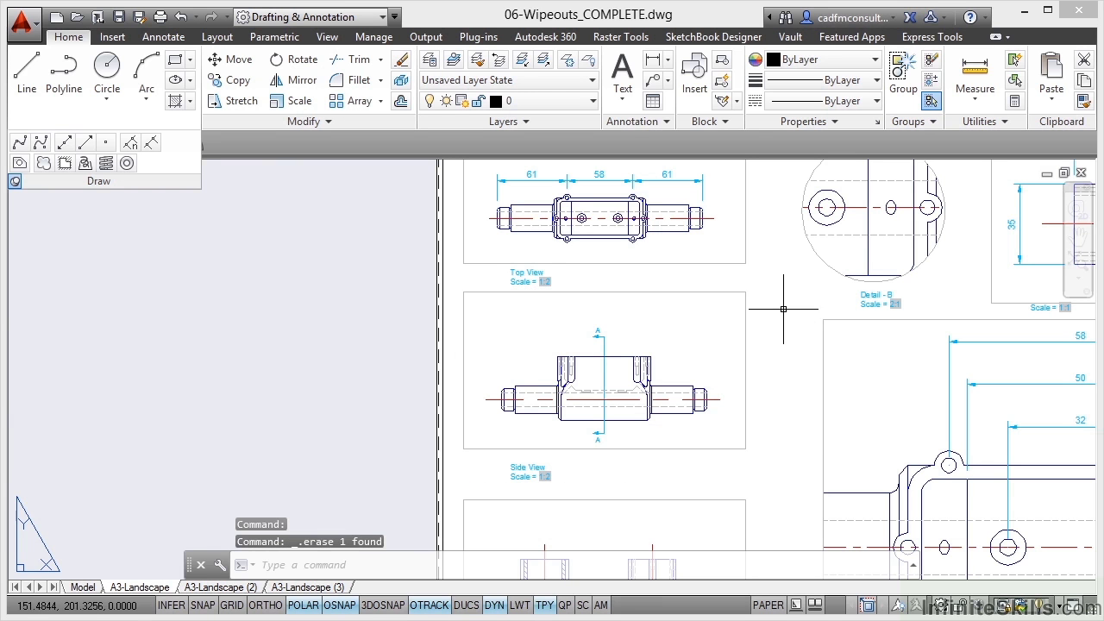